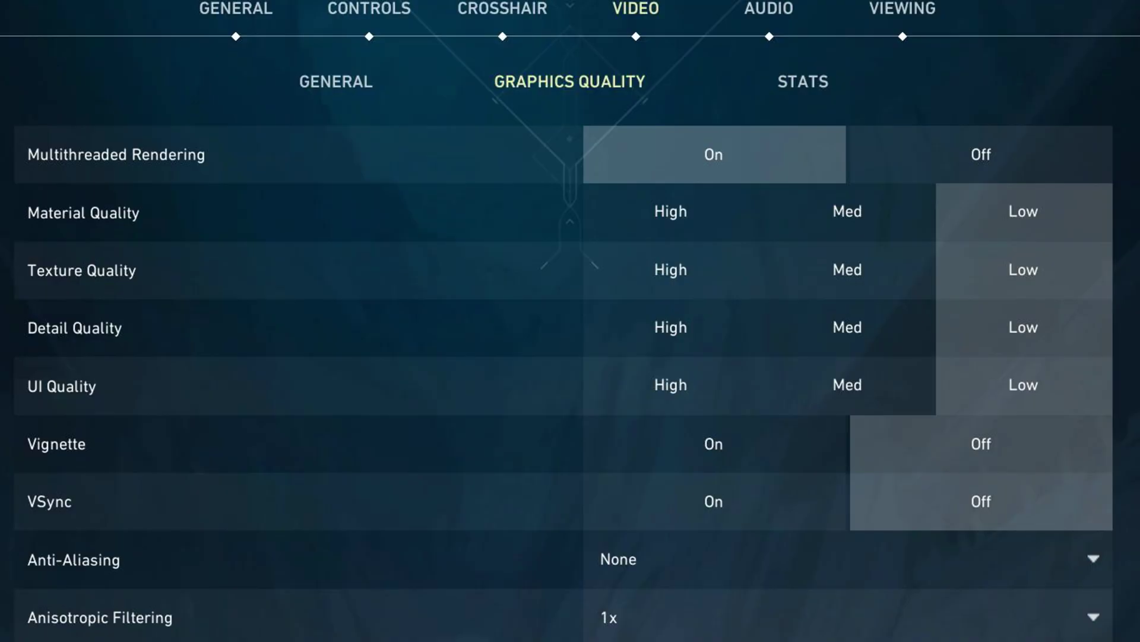
Scroll down through the remaining Valorant graphics options
scroll(960, 582, down, 5)
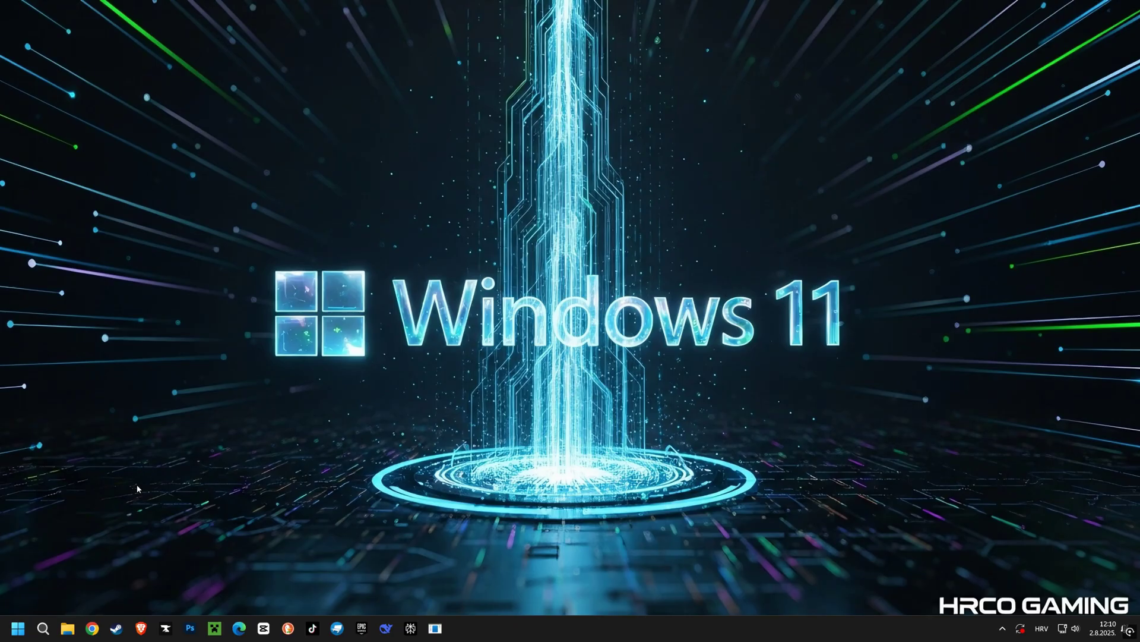
Open Advanced System Settings and set processor scheduling to favour Programs
click(18, 628)
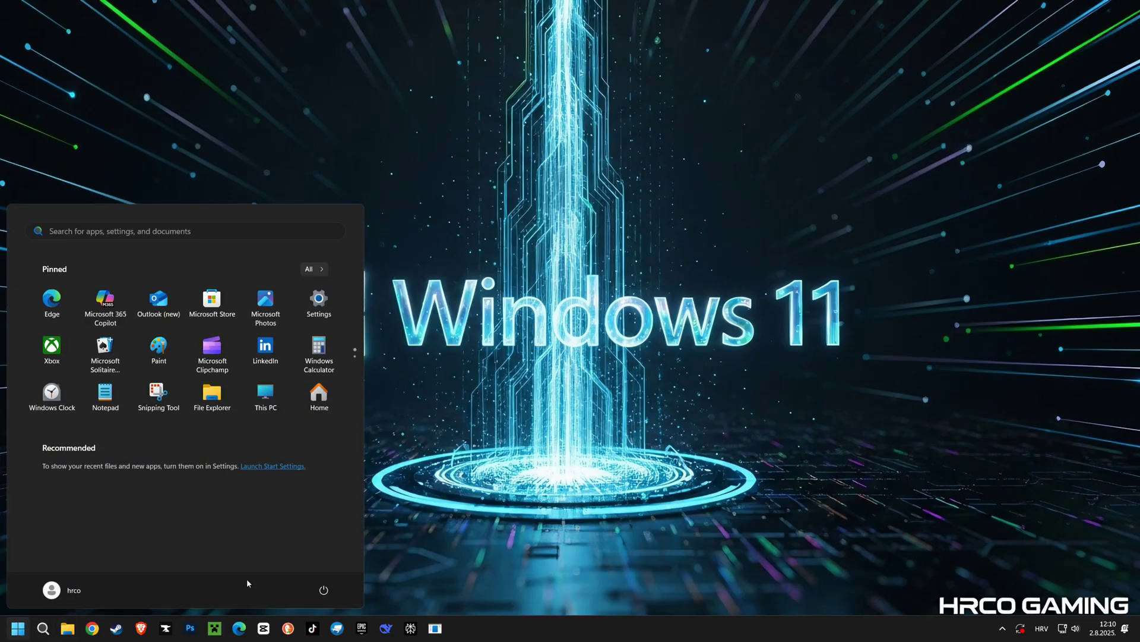
text(ADVANCED)
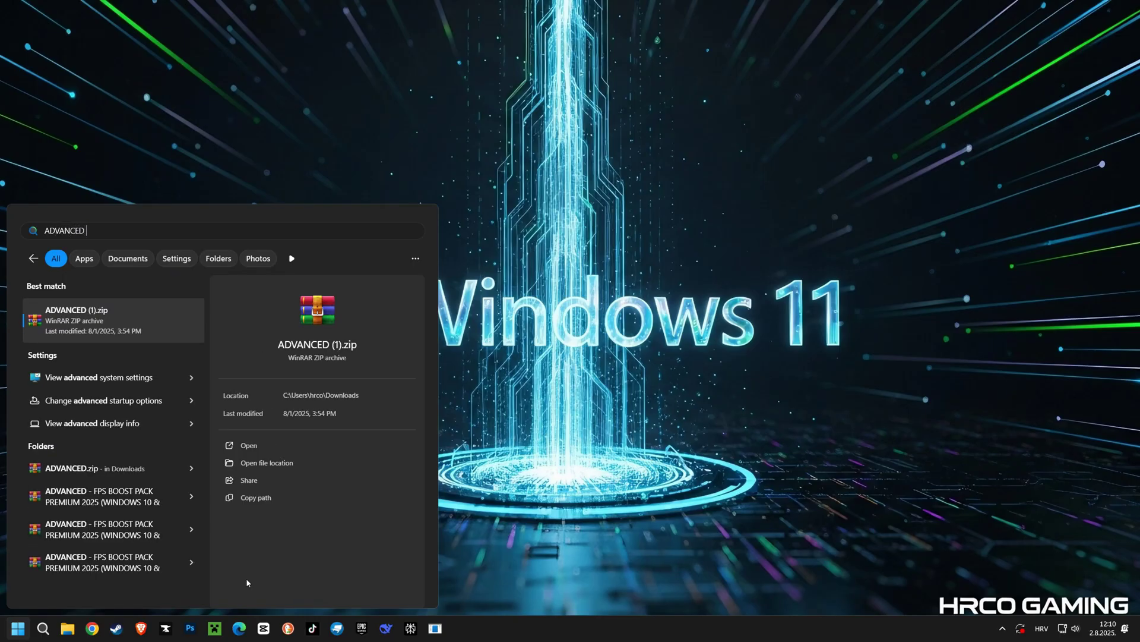
text( SYSTEM SETTI)
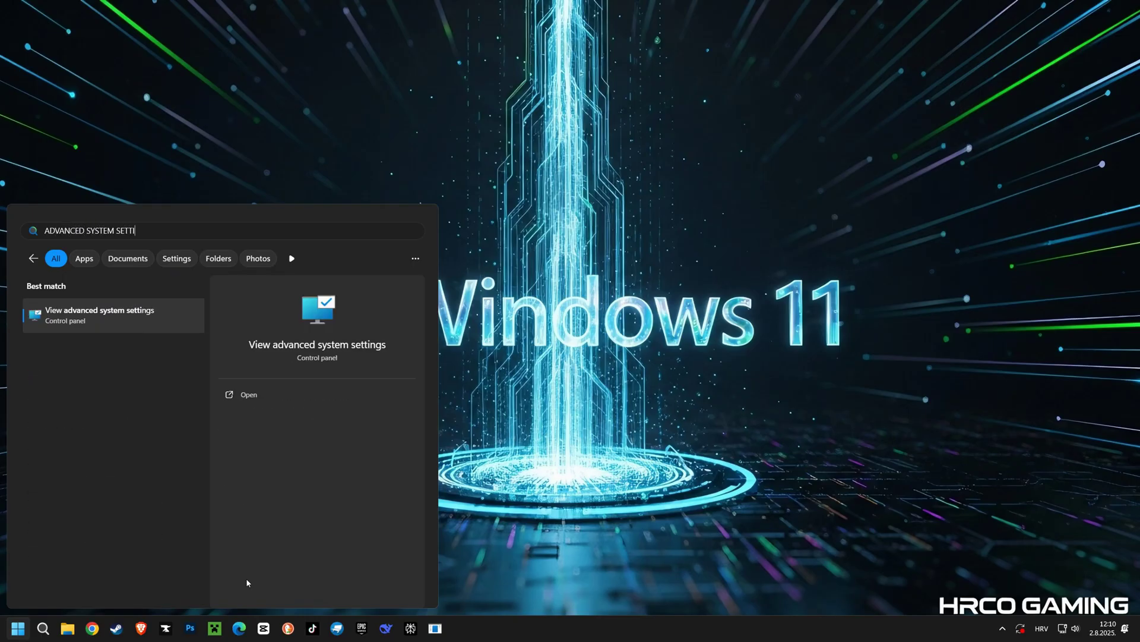
text(NGS)
click(115, 329)
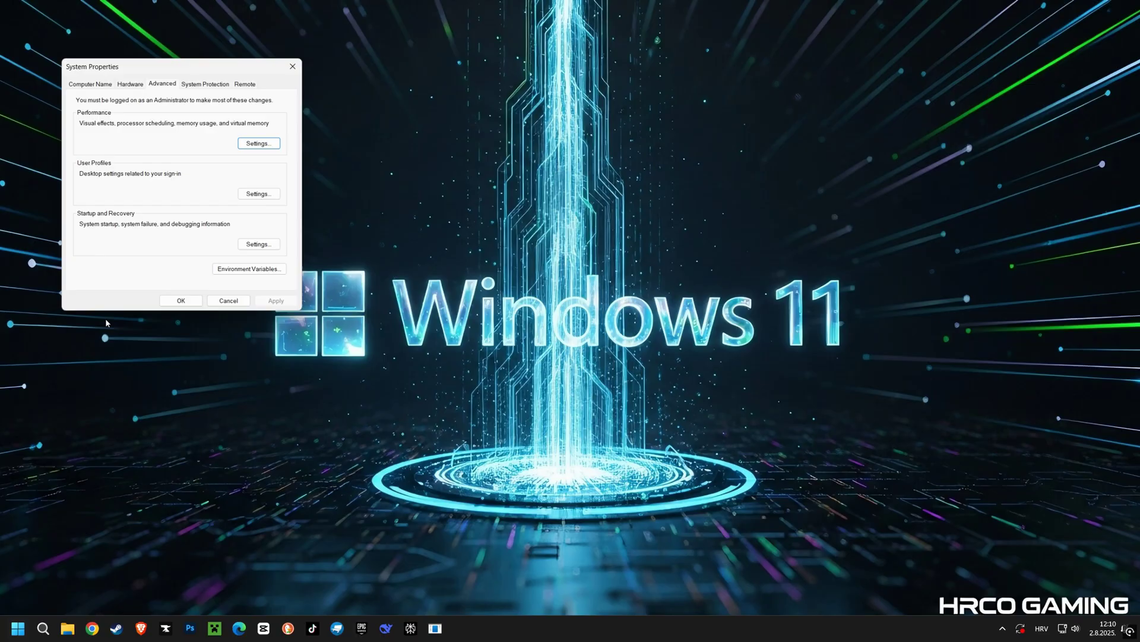
drag(215, 71, 577, 212)
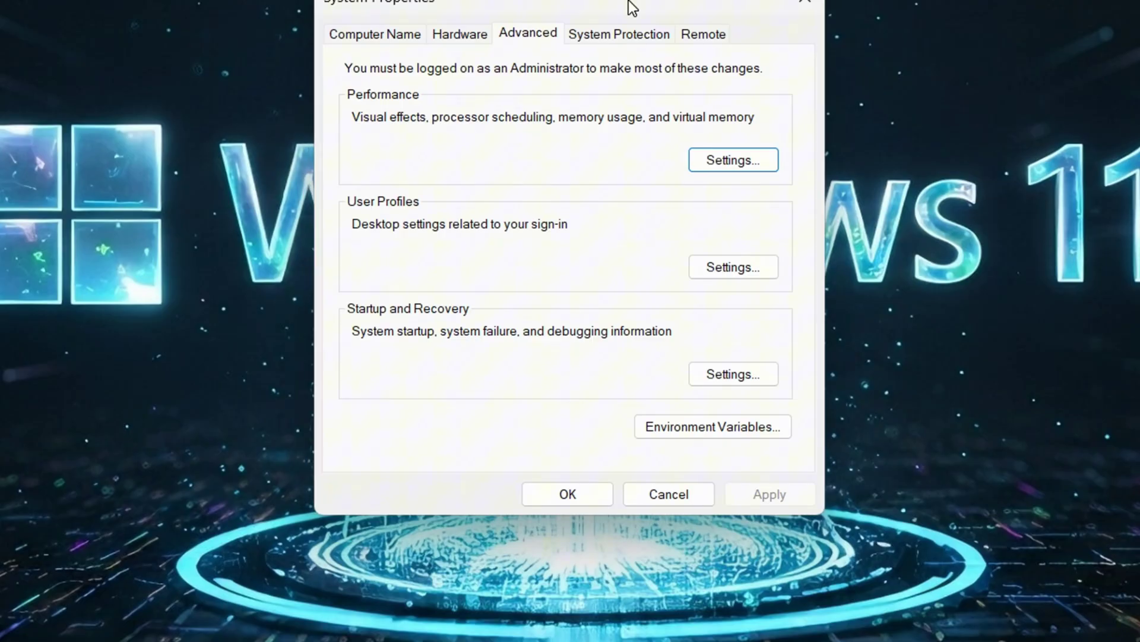
click(375, 34)
click(528, 33)
click(724, 155)
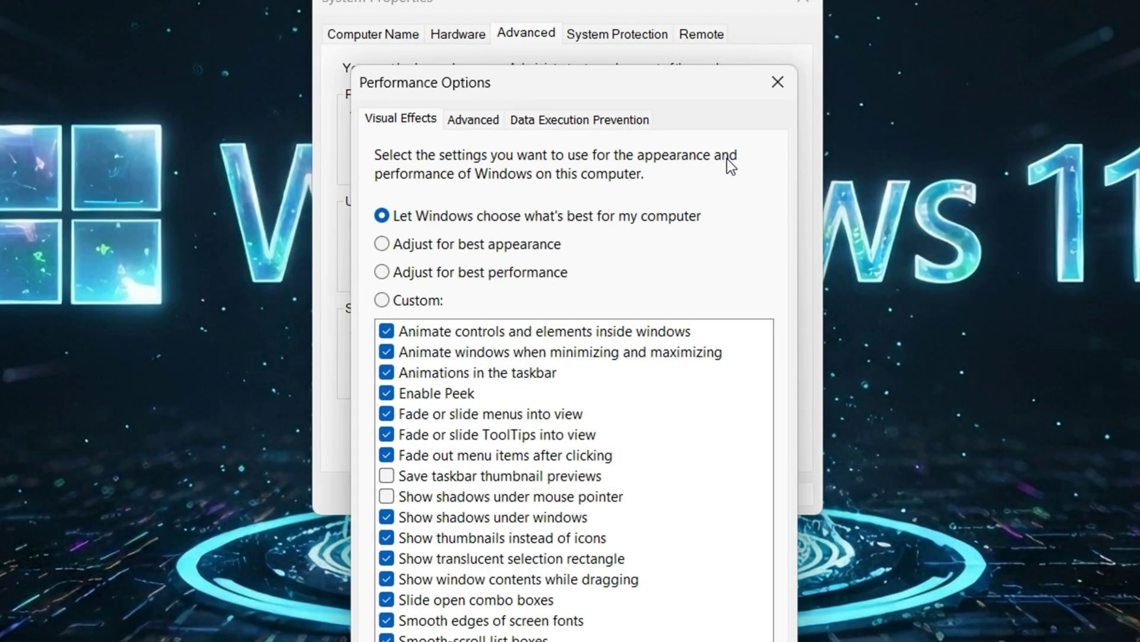
click(470, 120)
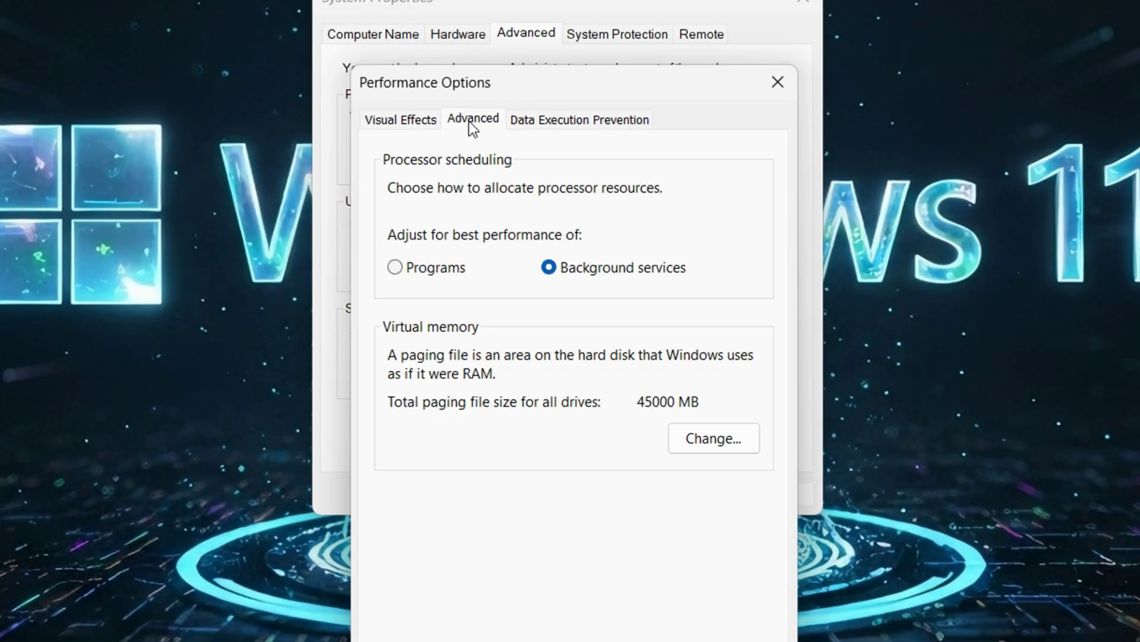
click(397, 268)
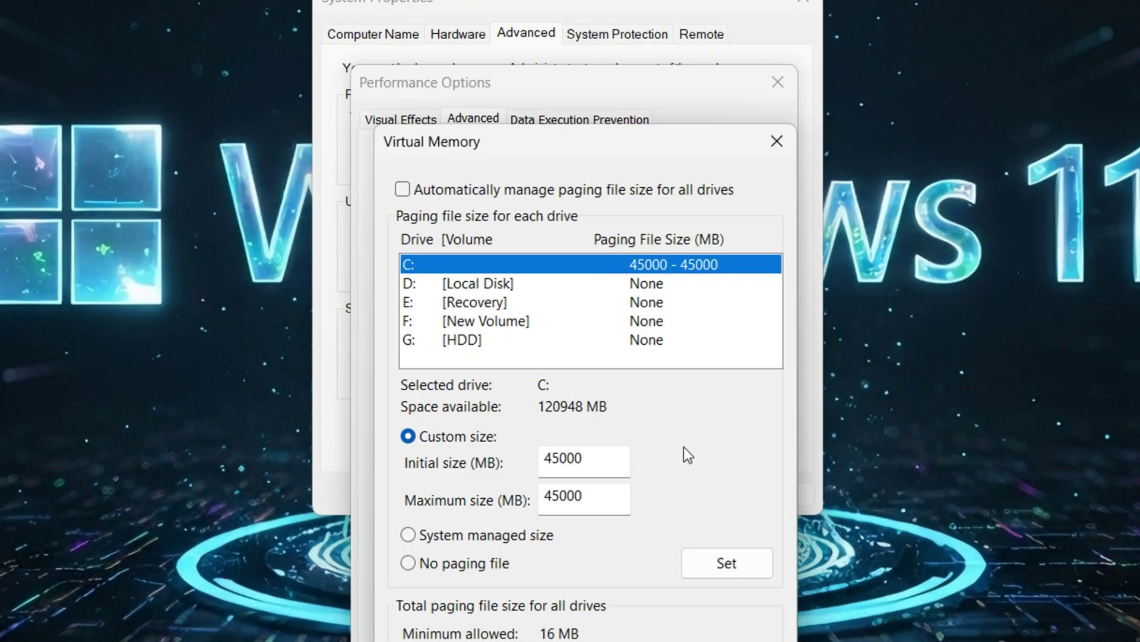
Turn off automatic paging file management and give drive C: a custom 30000–30000 MB paging file
click(402, 190)
click(402, 190)
click(408, 562)
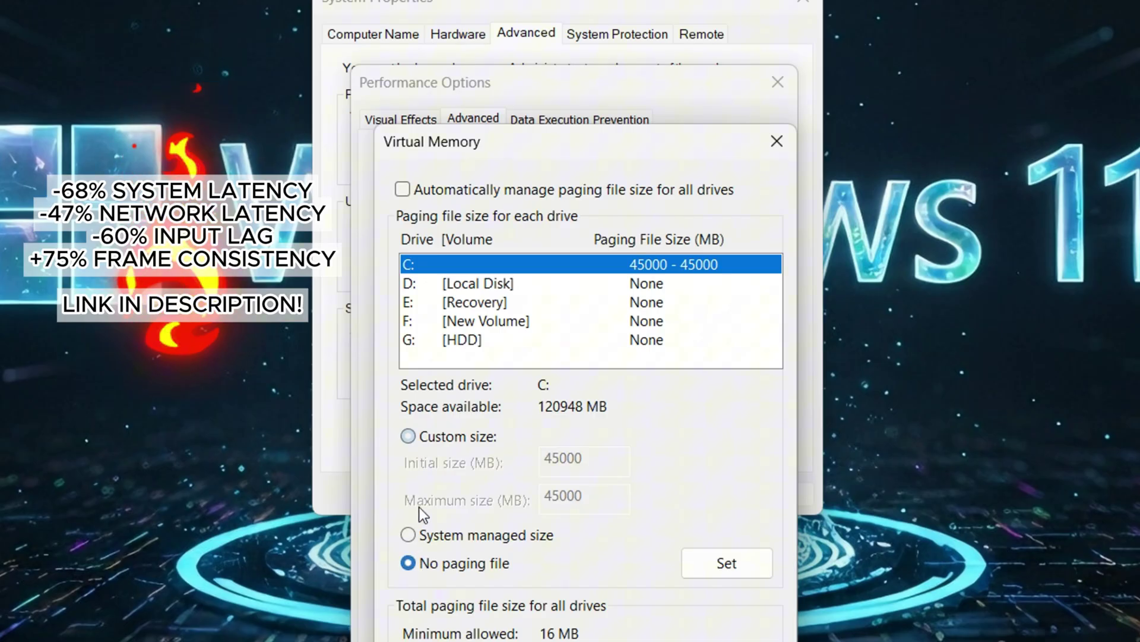
click(408, 437)
drag(598, 464, 500, 439)
text(30)
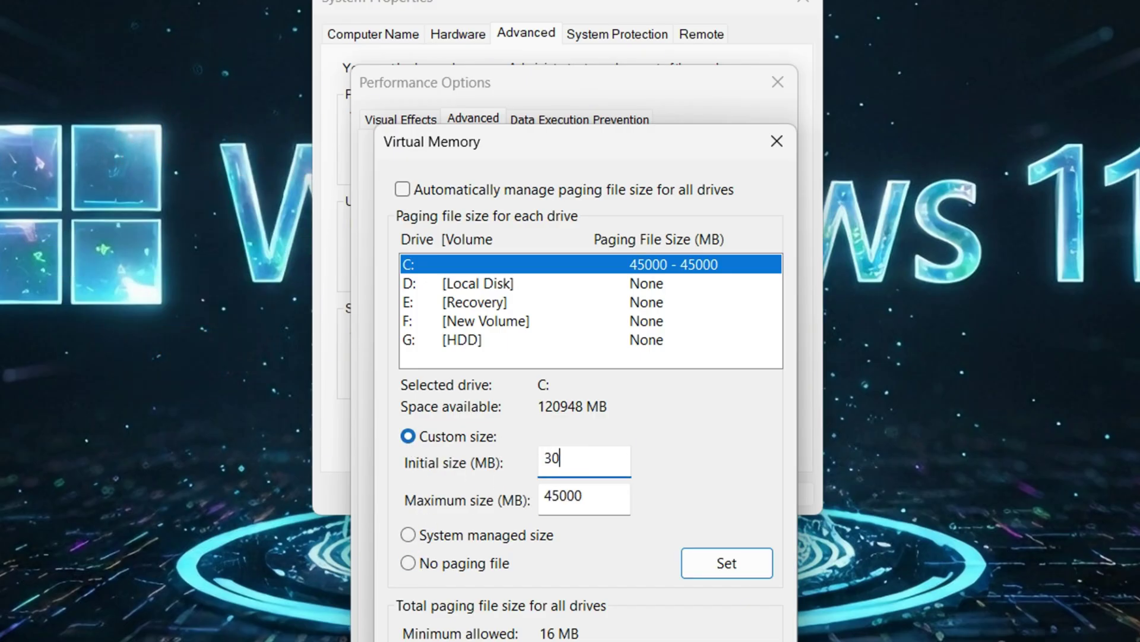
text(000)
drag(612, 499, 455, 501)
text(30000)
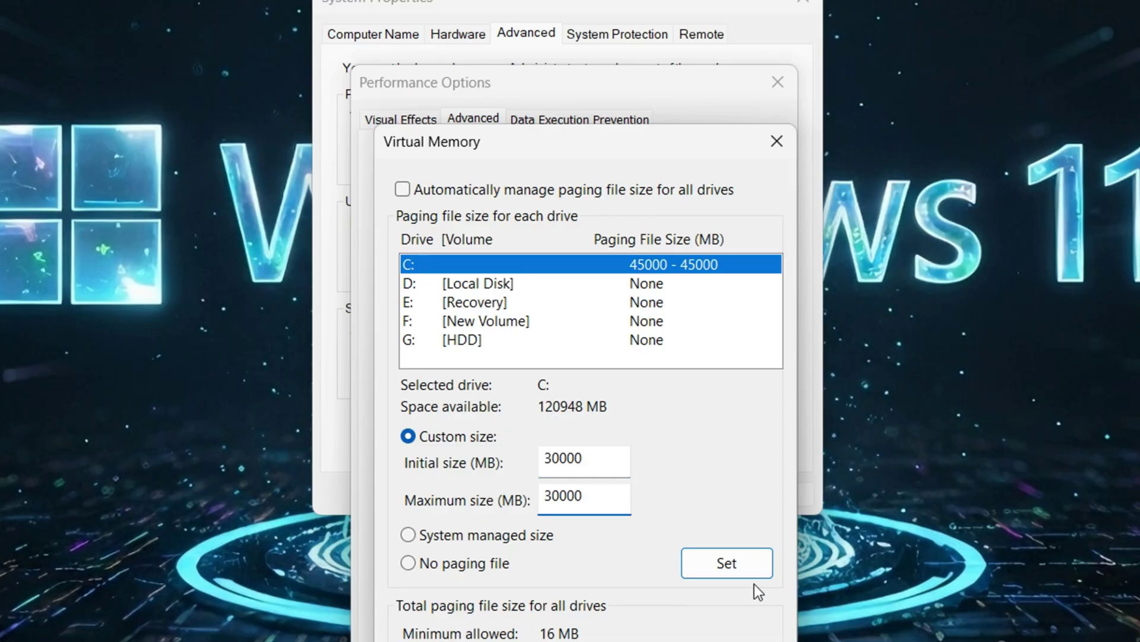
click(747, 569)
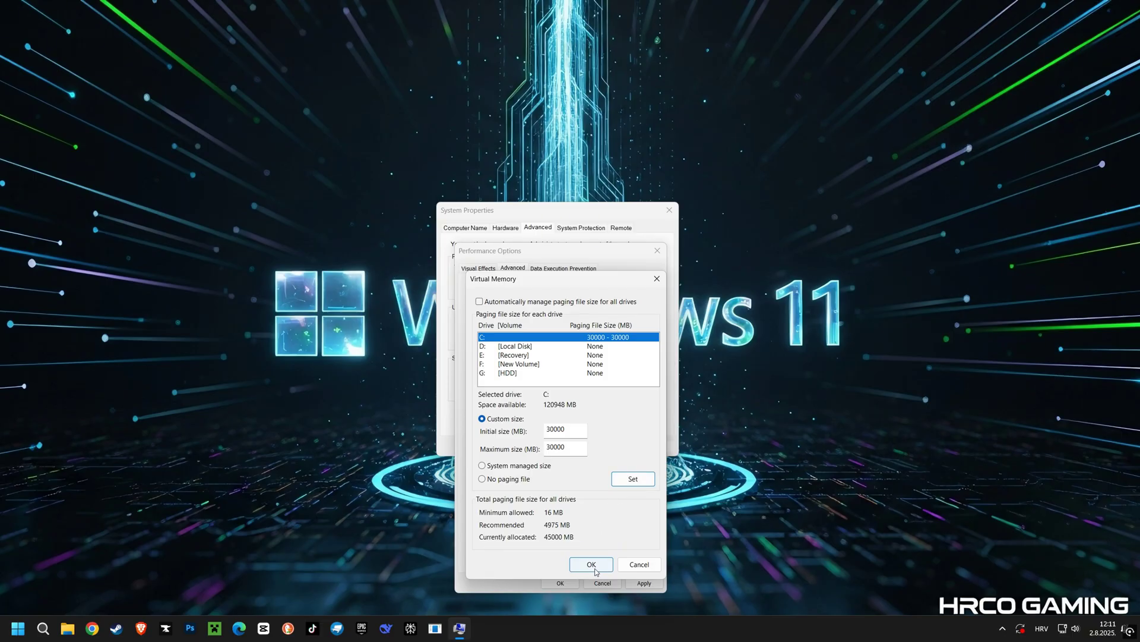
Confirm the Virtual Memory, Performance Options and System Properties changes, choosing Restart Later
click(593, 564)
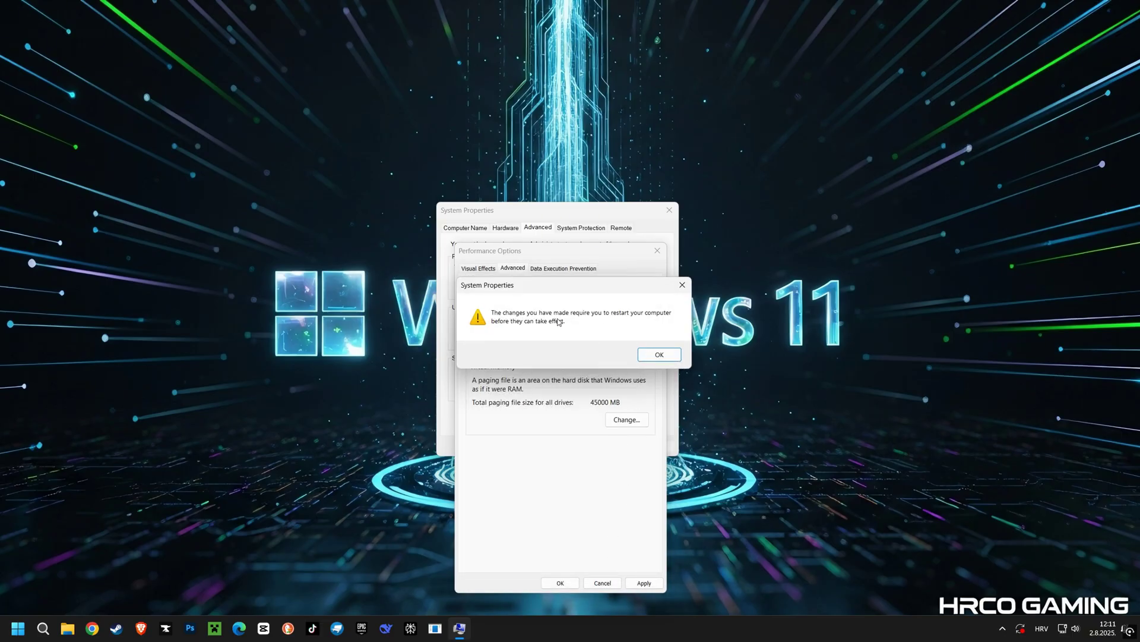
click(659, 355)
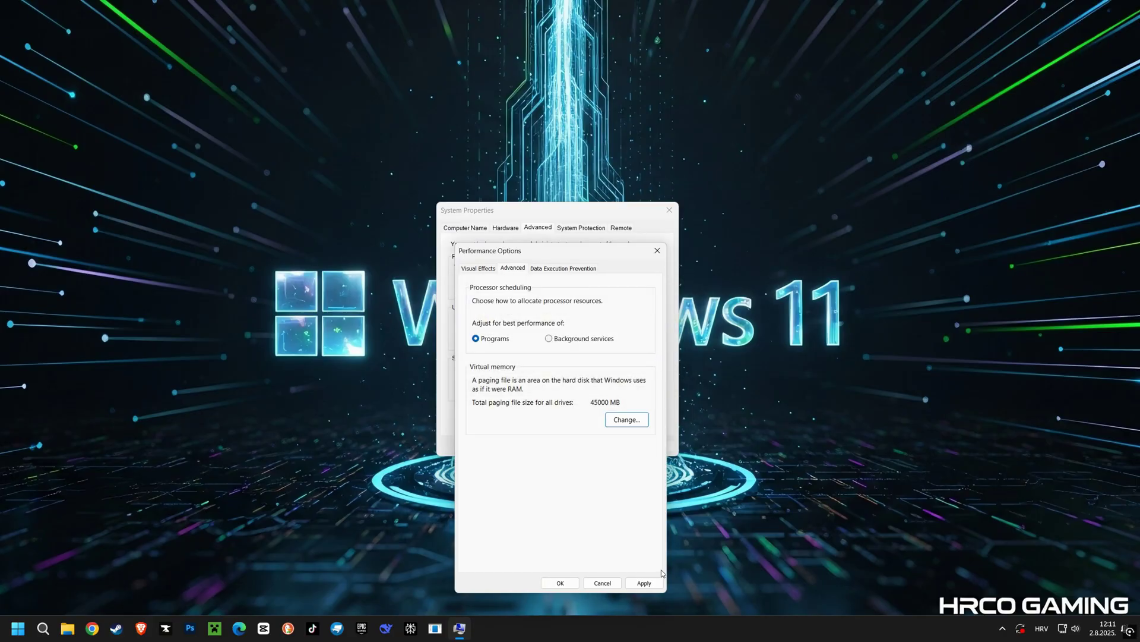
click(574, 582)
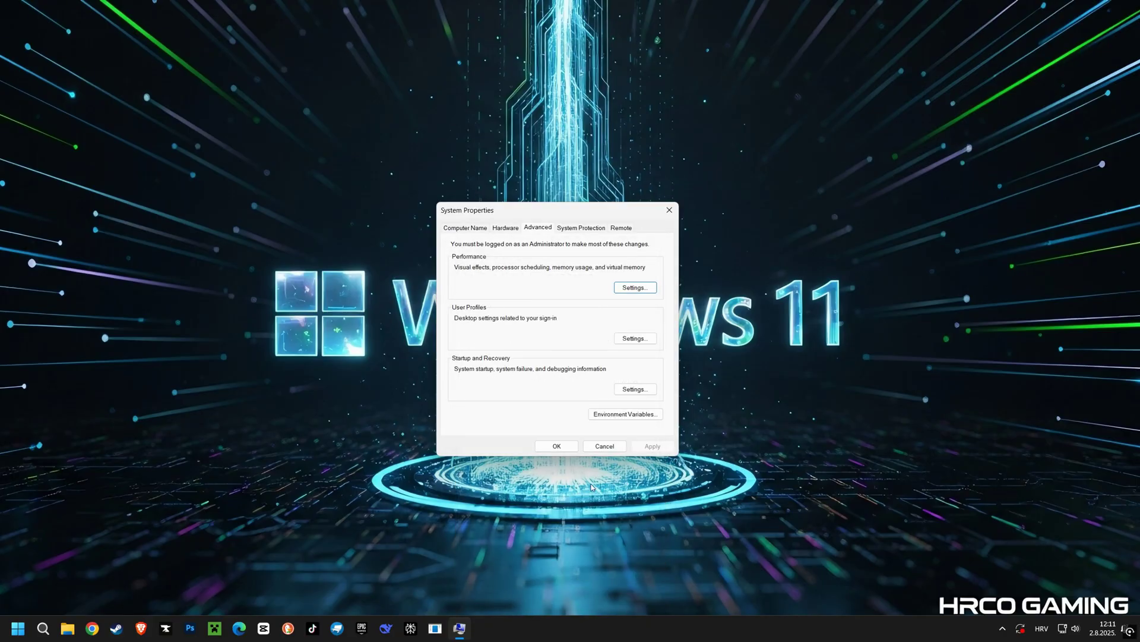
click(568, 450)
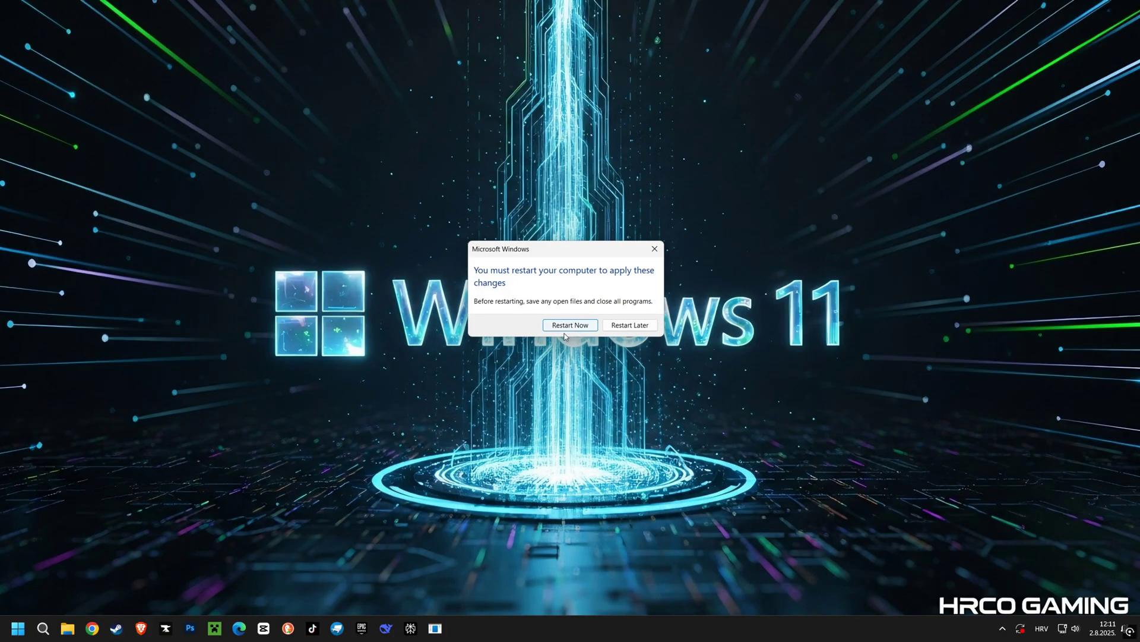
click(630, 325)
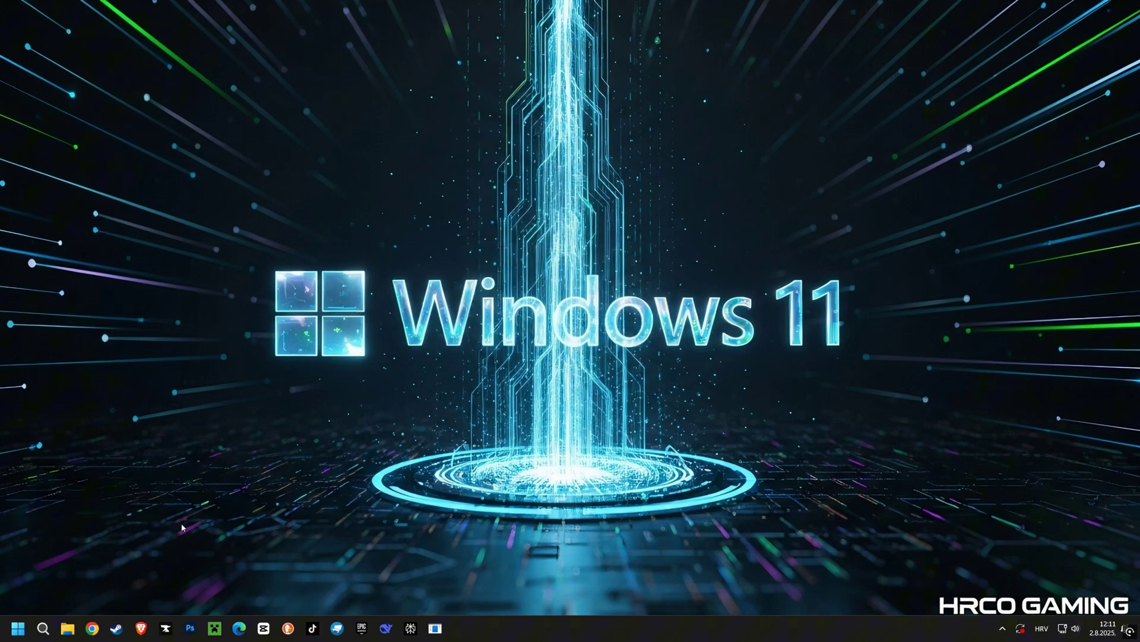
Find 'edit power plan' and switch the preferred power plan from Balanced to High performance
click(44, 626)
text(edit power plan)
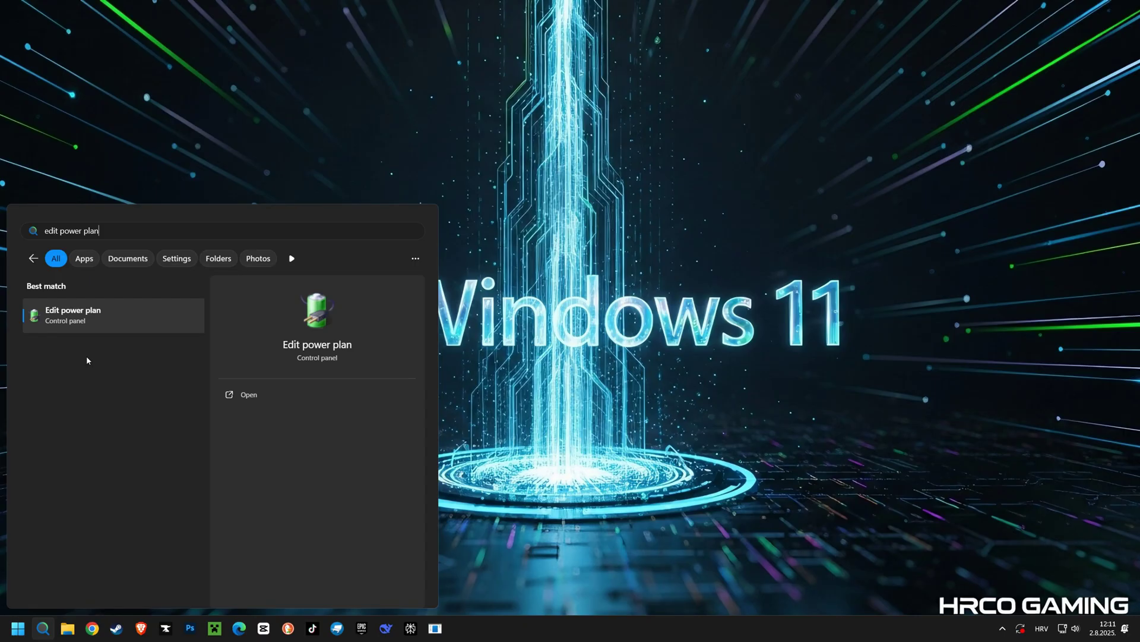
click(77, 318)
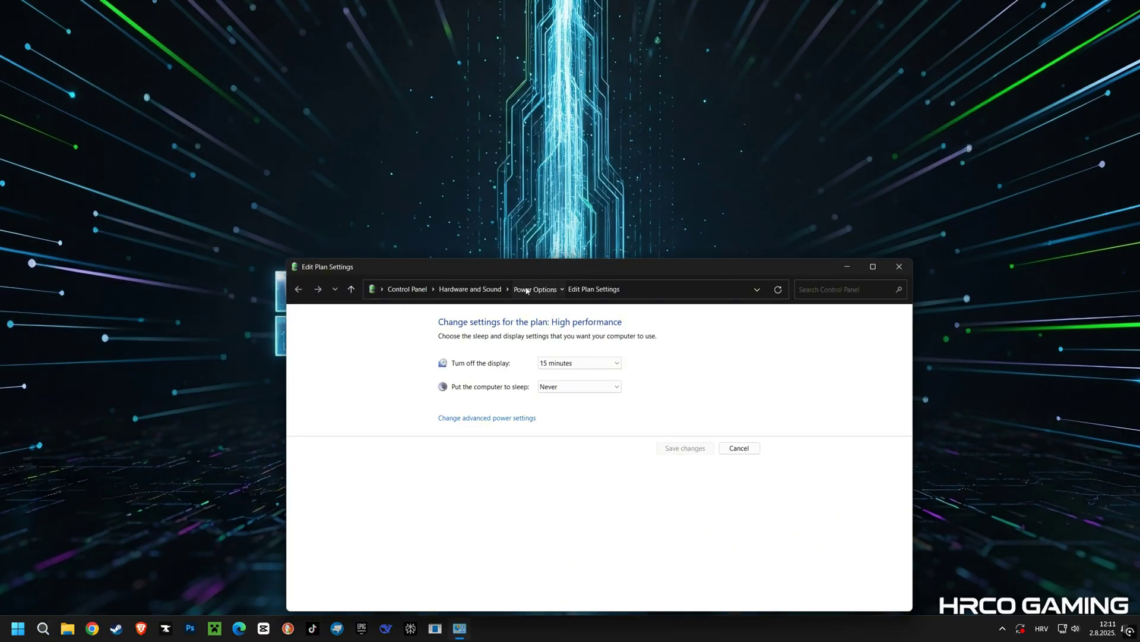
click(527, 290)
click(423, 376)
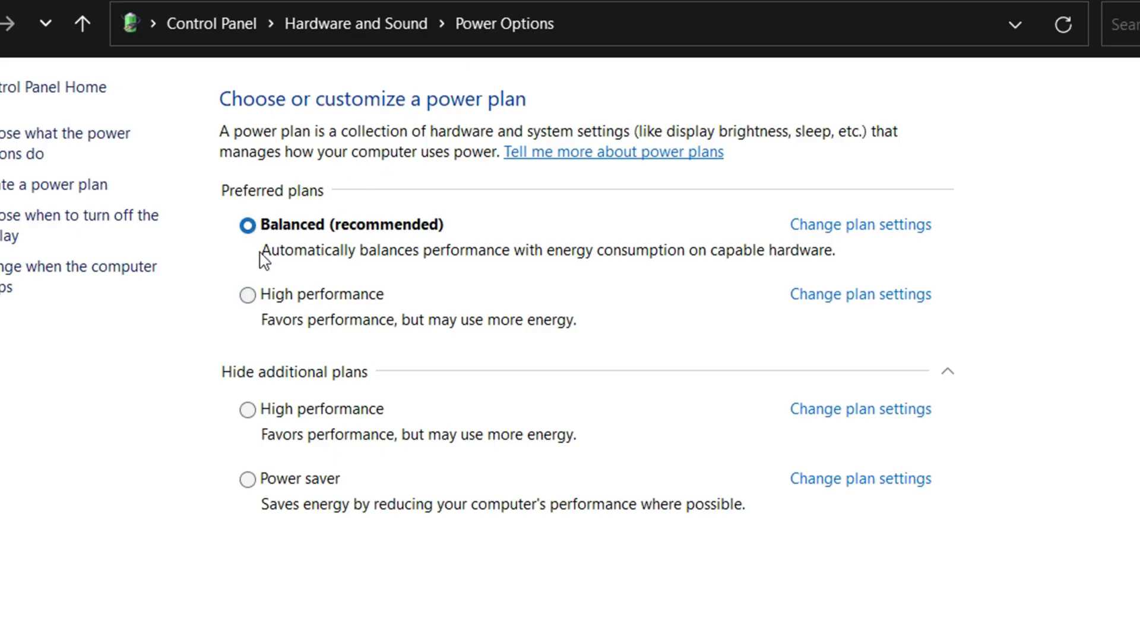
click(248, 294)
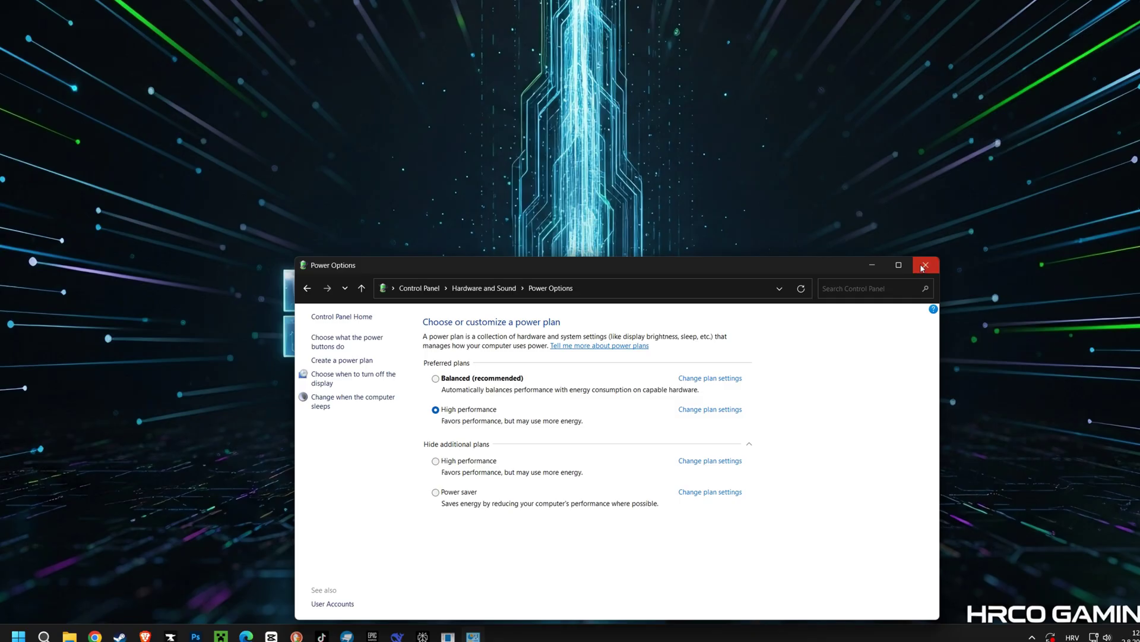
Close Power Options, make sure Game Mode is On in Settings, then close Settings
click(925, 263)
click(45, 636)
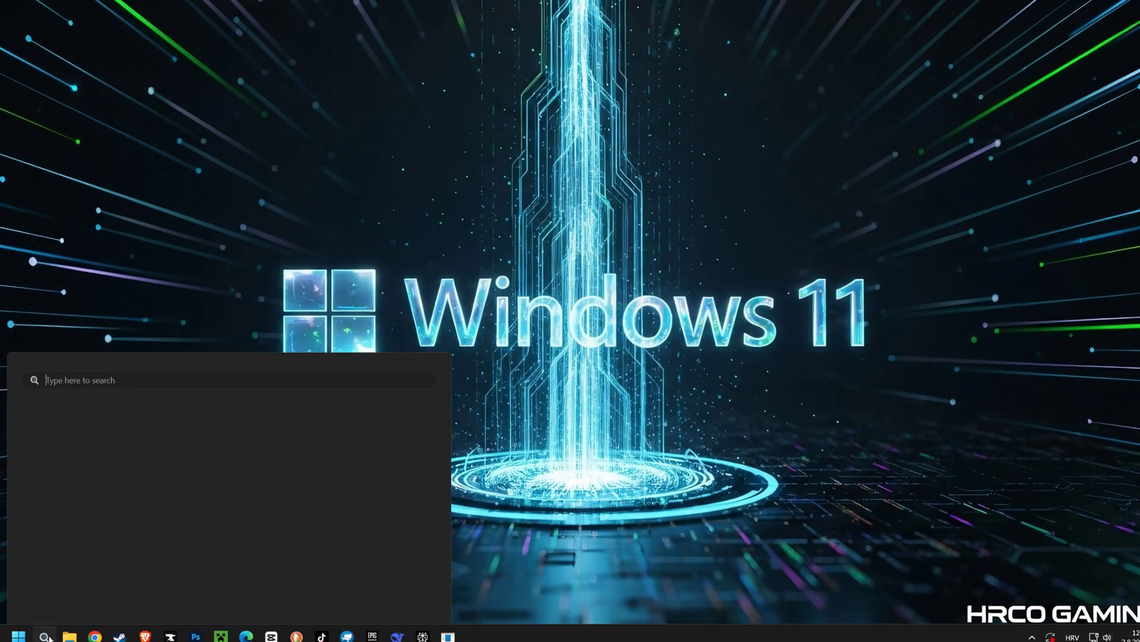
text(game mode)
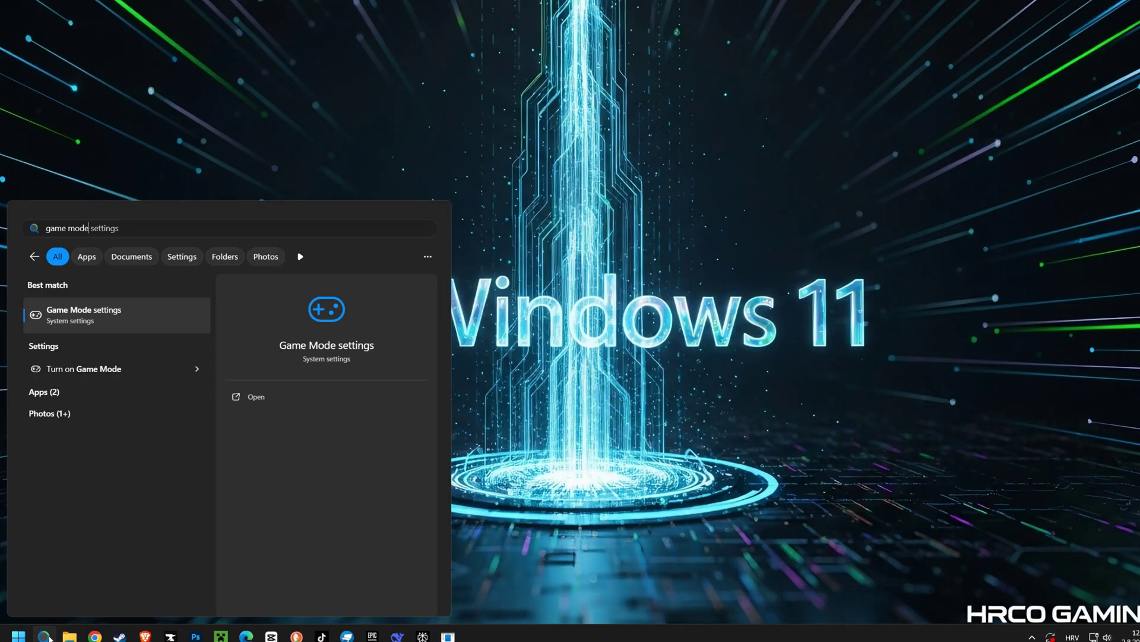
click(108, 312)
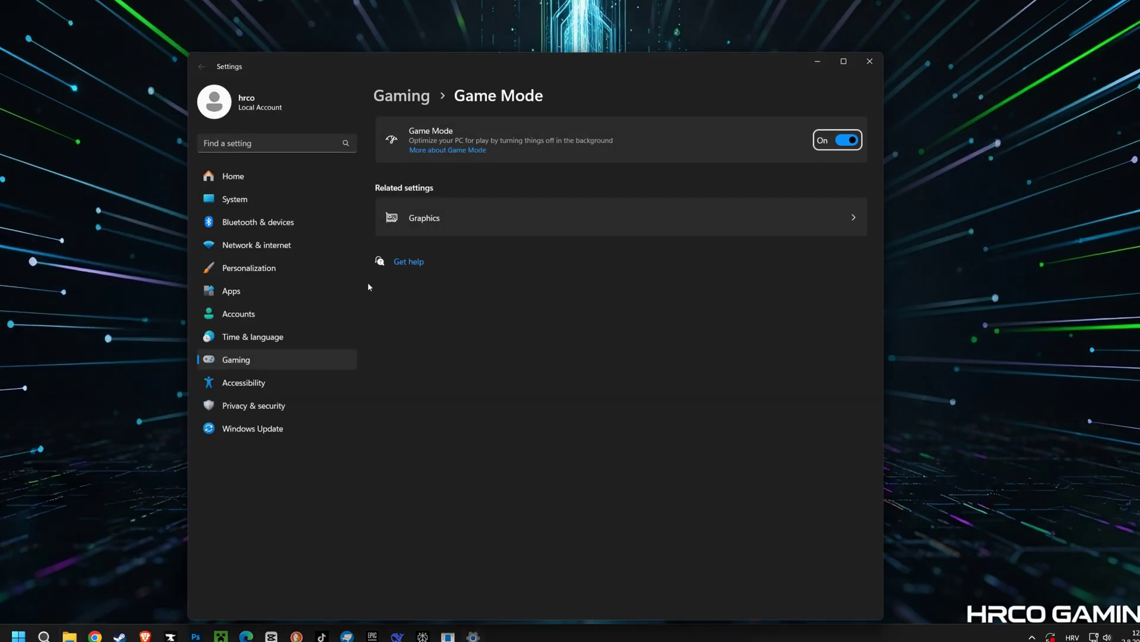
click(847, 141)
click(846, 142)
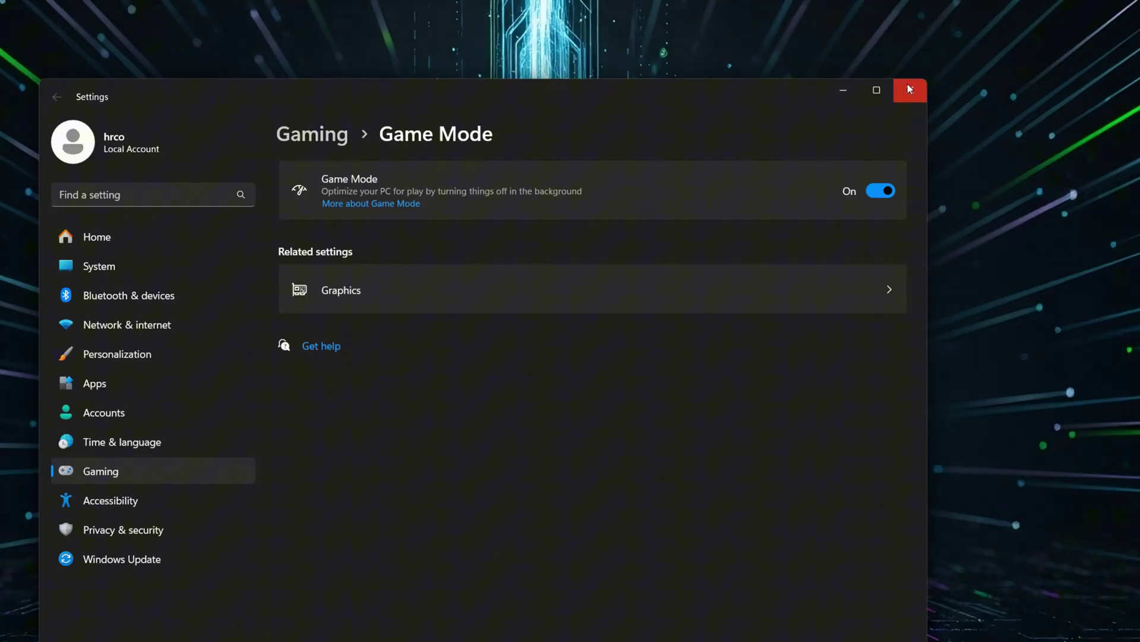
click(909, 86)
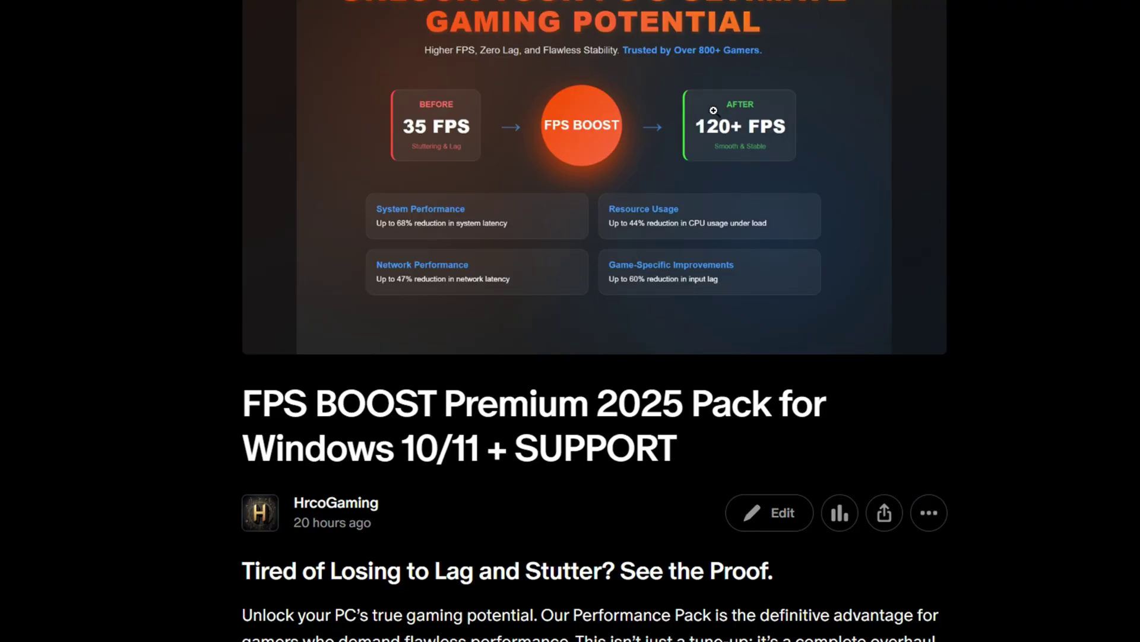
Scroll the FPS BOOST Premium 2025 Pack post to its Attachments, ADVANCED.zip and CLASSIC.zip
scroll(509, 192, down, 5)
scroll(500, 280, down, 3)
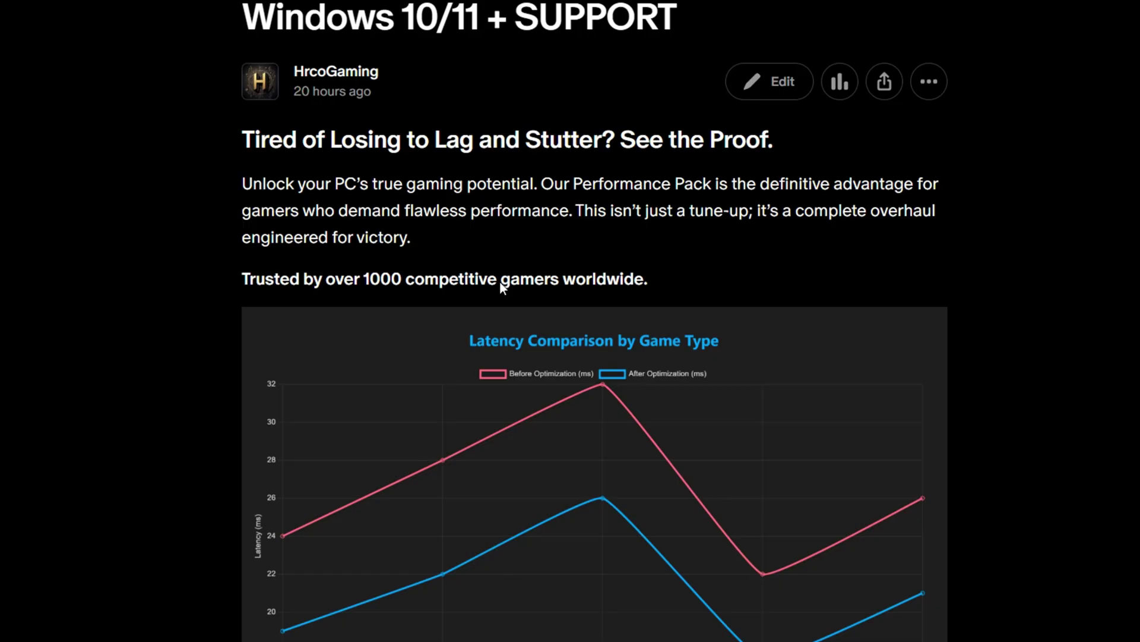
drag(335, 148, 448, 148)
scroll(487, 164, down, 1)
scroll(488, 169, down, 4)
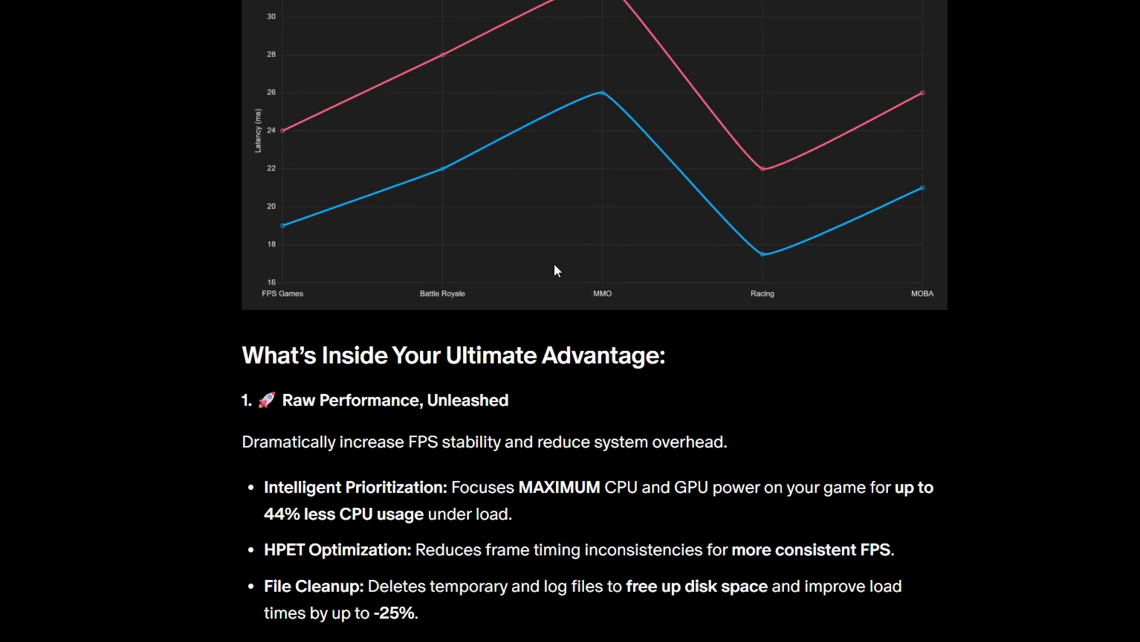
scroll(647, 305, down, 6)
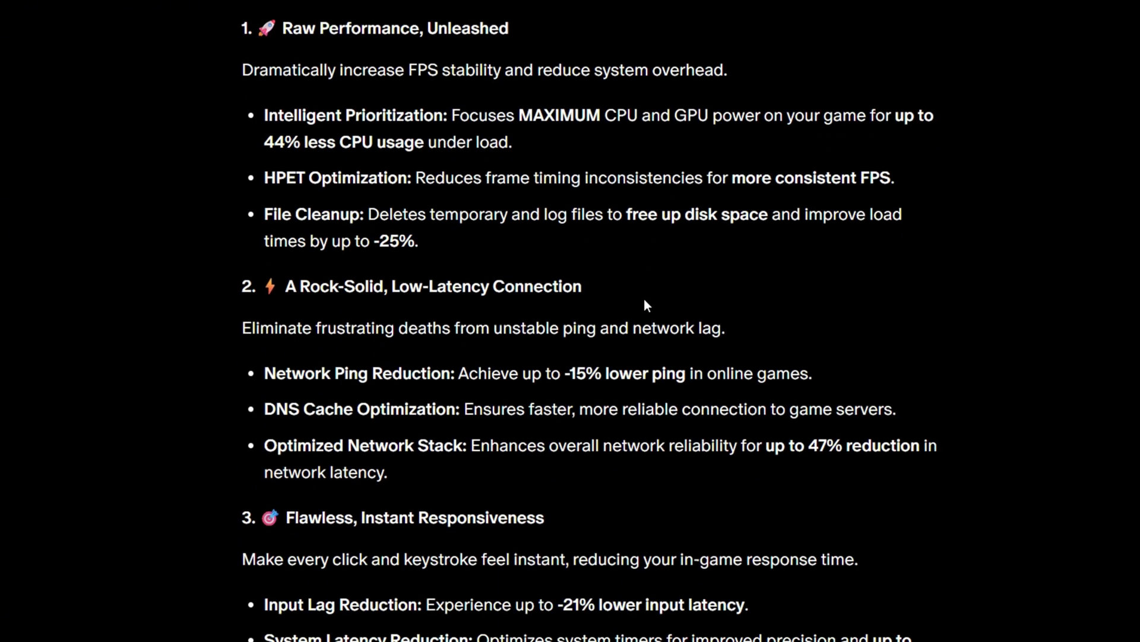
scroll(647, 305, down, 8)
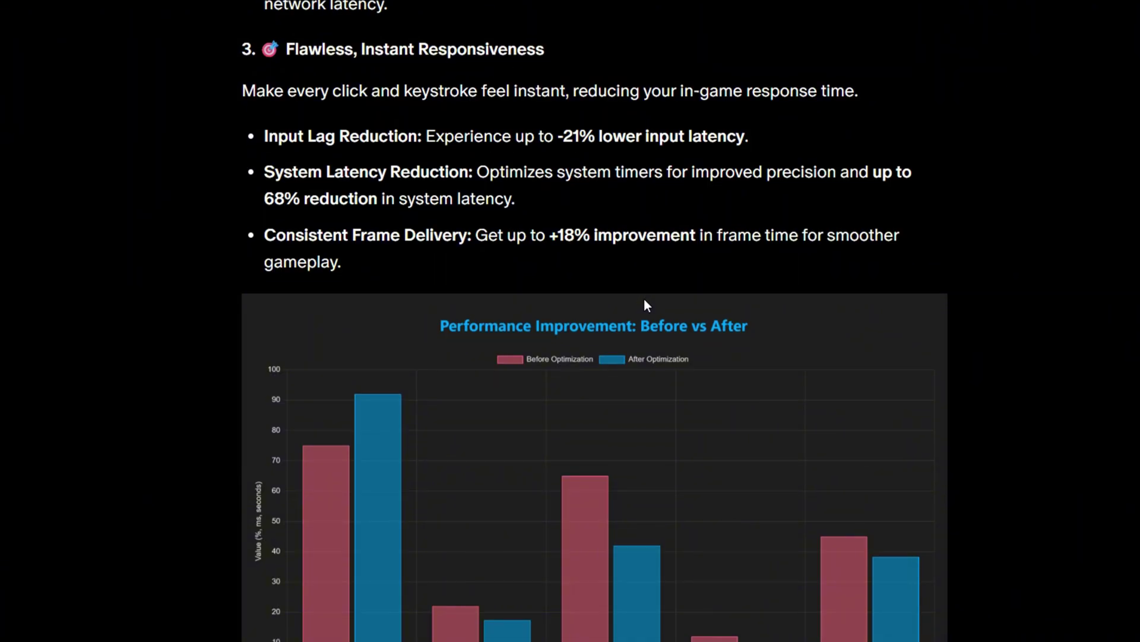
scroll(646, 304, down, 5)
scroll(644, 298, down, 9)
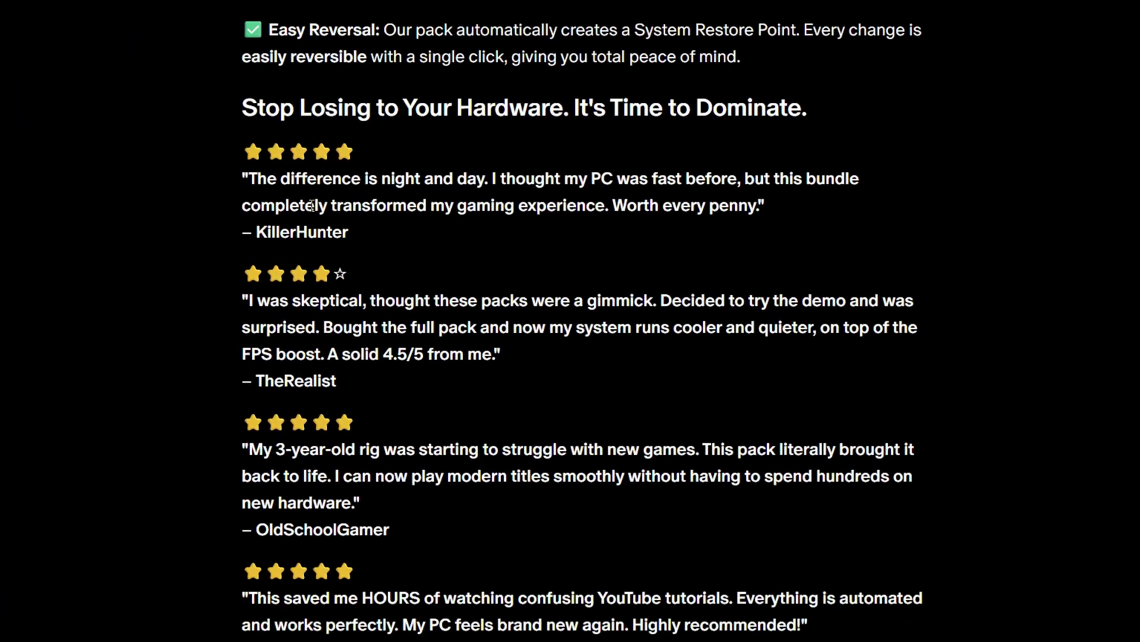
drag(243, 177, 811, 626)
click(556, 547)
scroll(650, 372, down, 6)
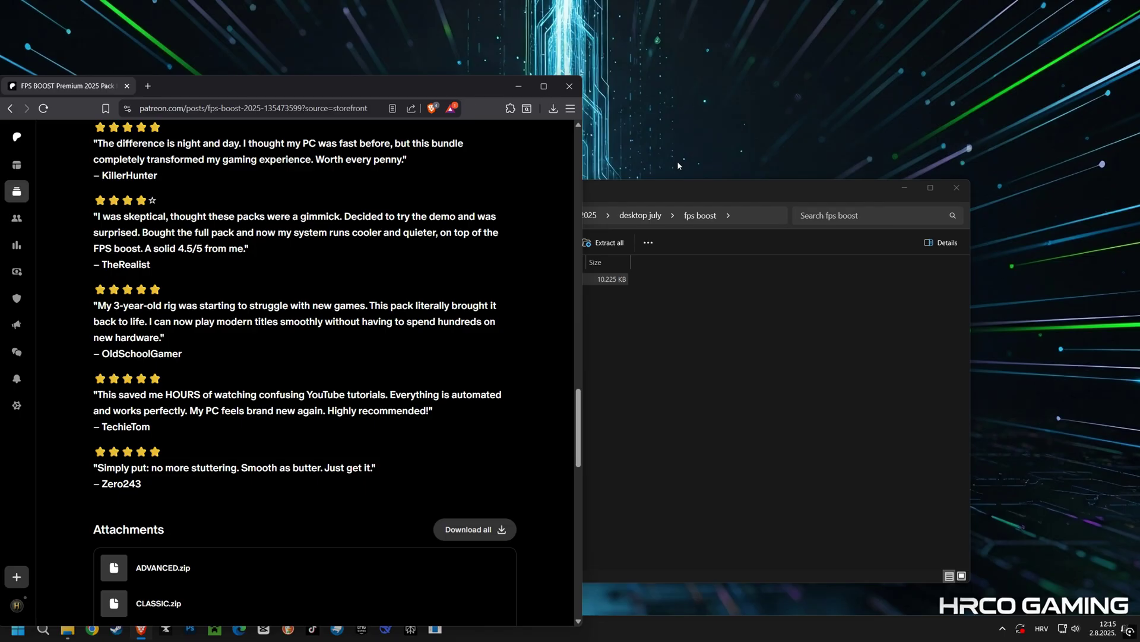
Open ADVANCED (2).zip in WinRAR and scan it with Windows Defender, finding no threats
double_click(347, 270)
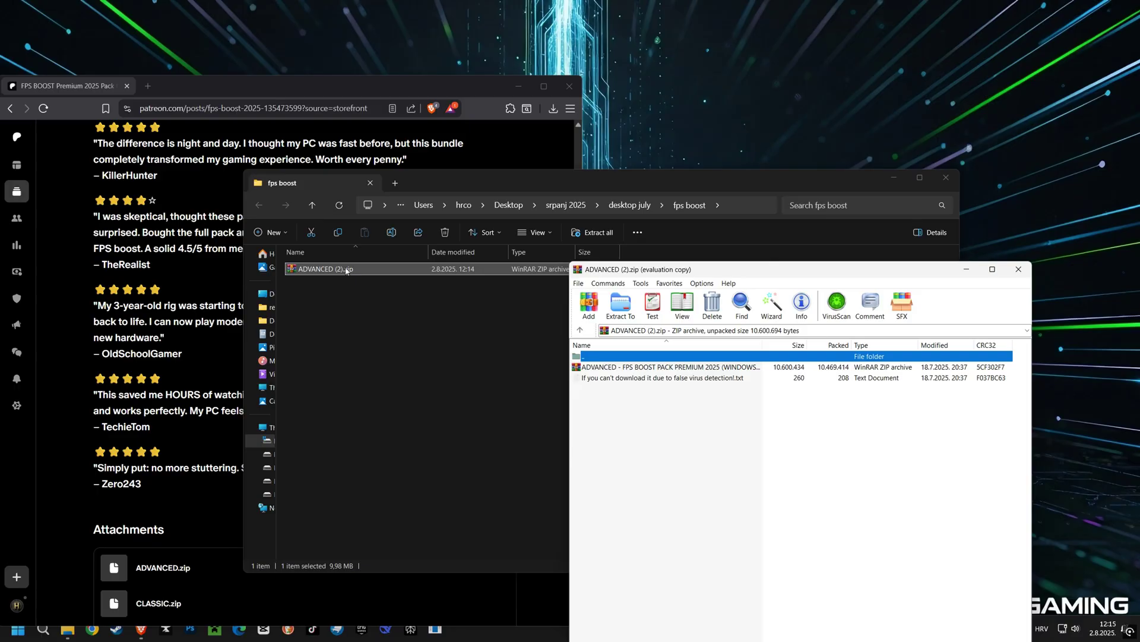
click(742, 368)
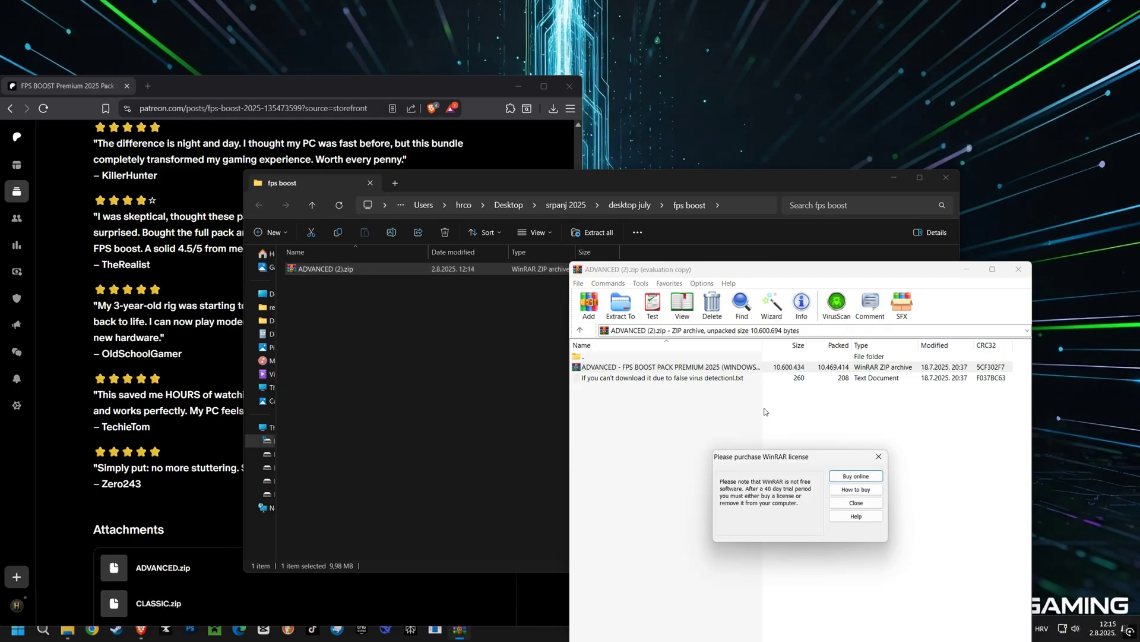
click(878, 456)
click(837, 309)
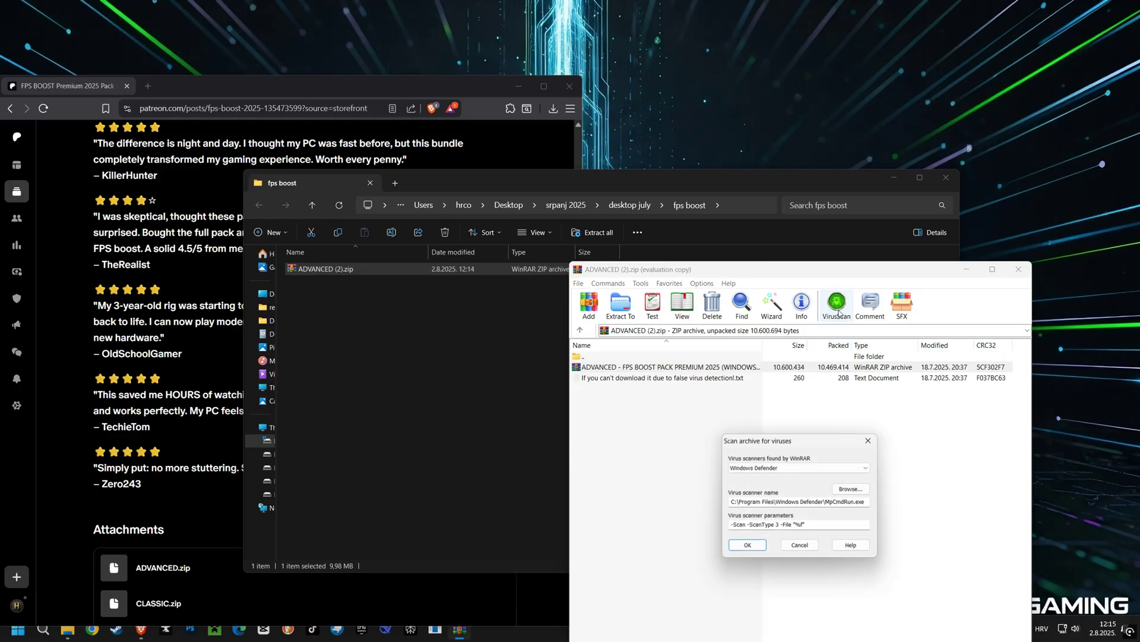
click(752, 548)
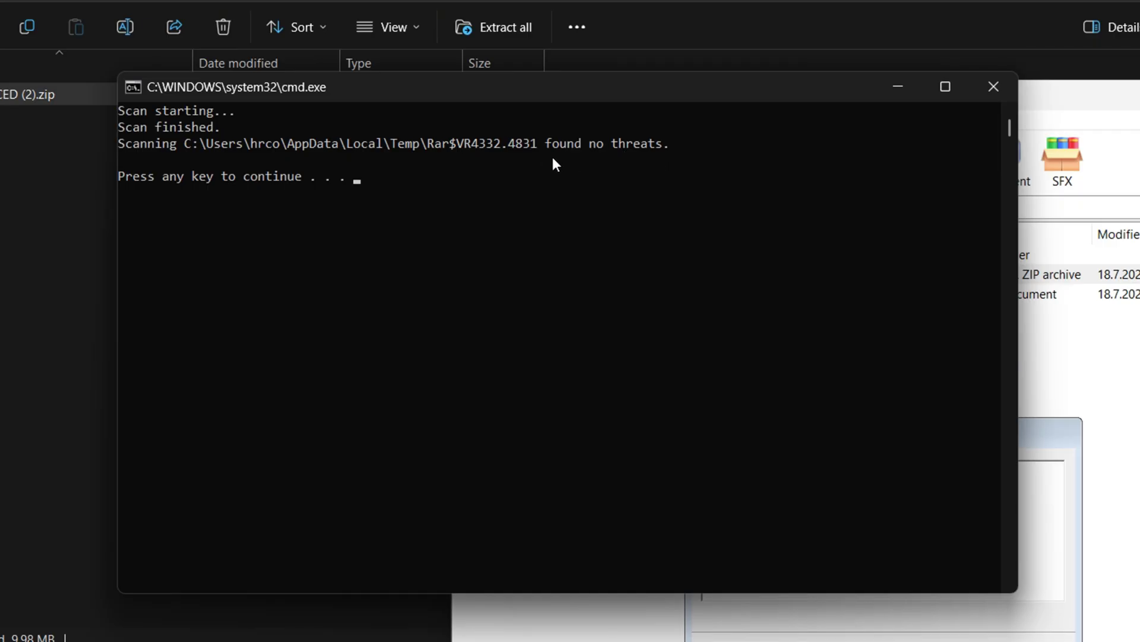
click(994, 87)
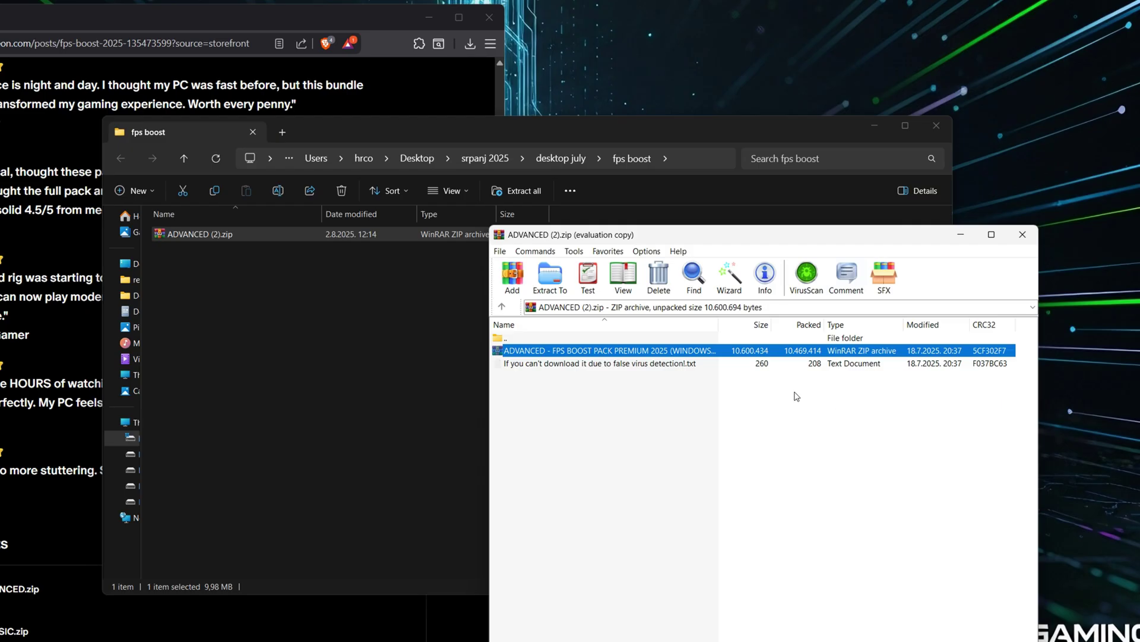
Copy the inner FPS BOOST PACK PREMIUM 2025 archive into fps boost, open it and virus-scan it
drag(527, 352, 300, 315)
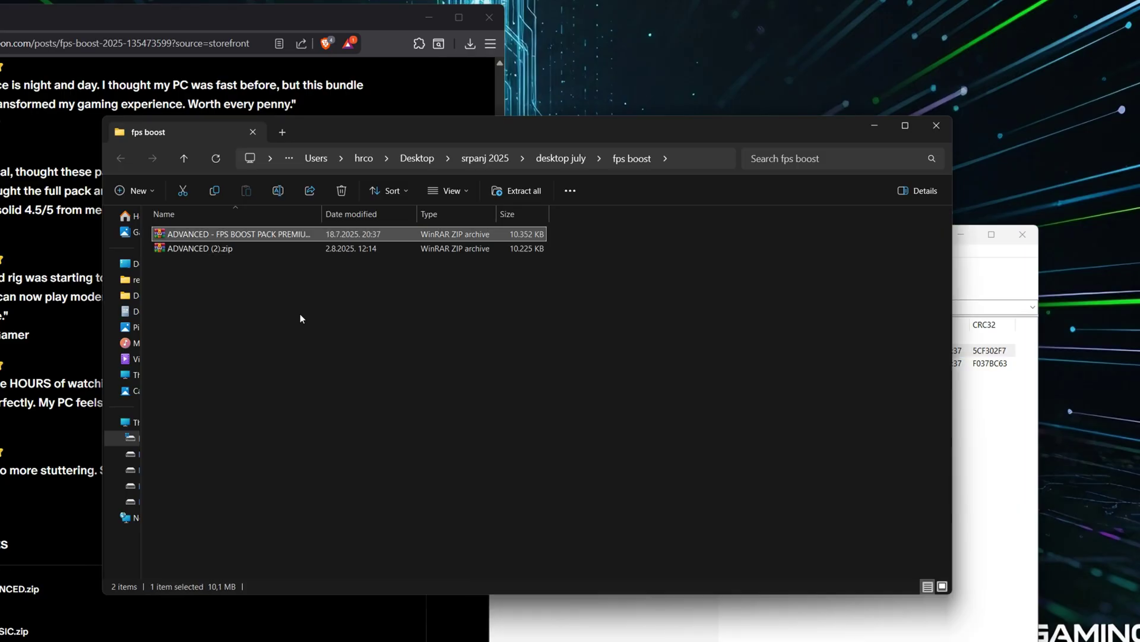
double_click(255, 234)
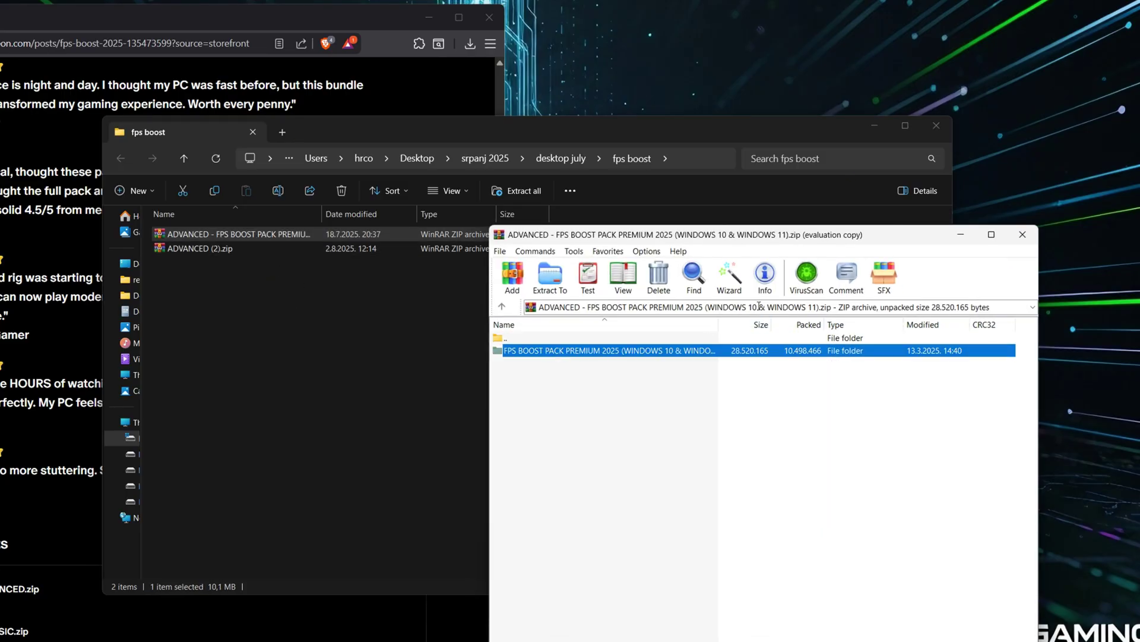
click(841, 456)
click(813, 286)
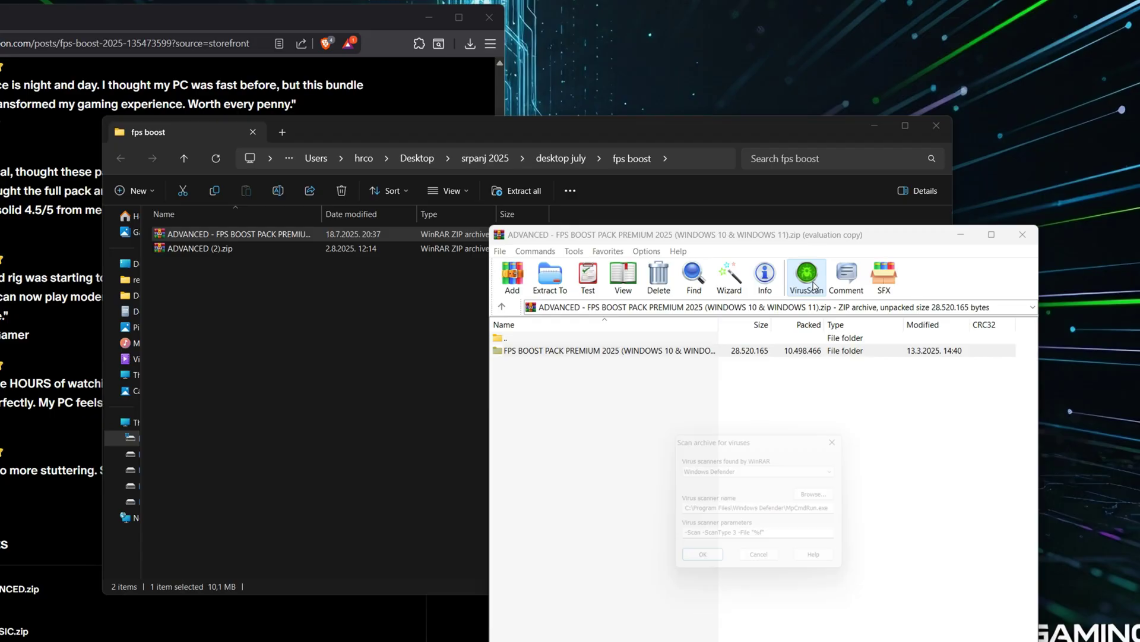